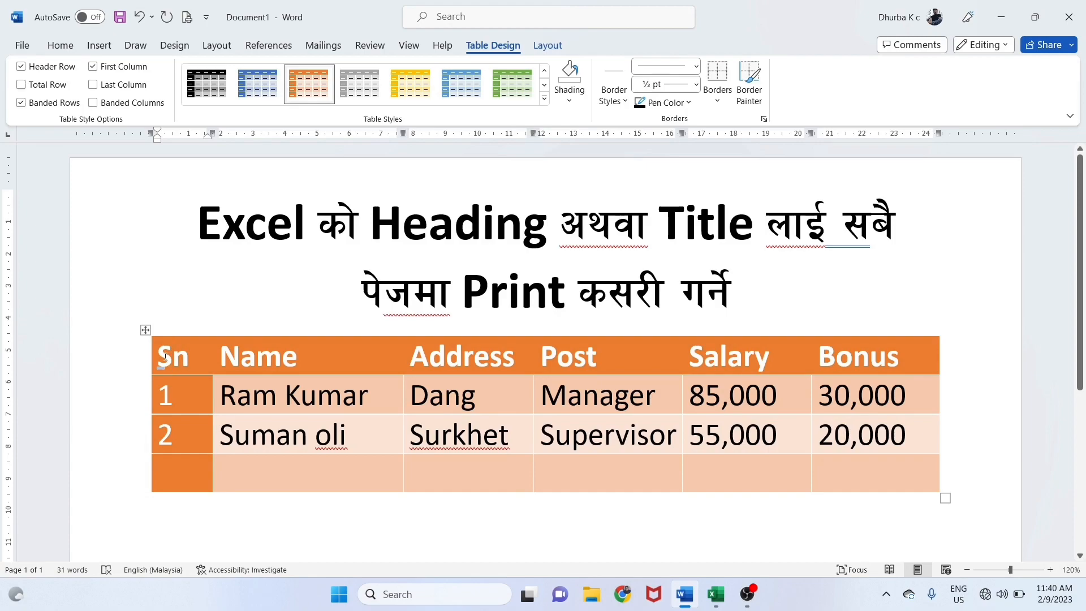
pyautogui.click(277, 364)
pyautogui.moveTo(909, 362); pyautogui.dragTo(537, 368)
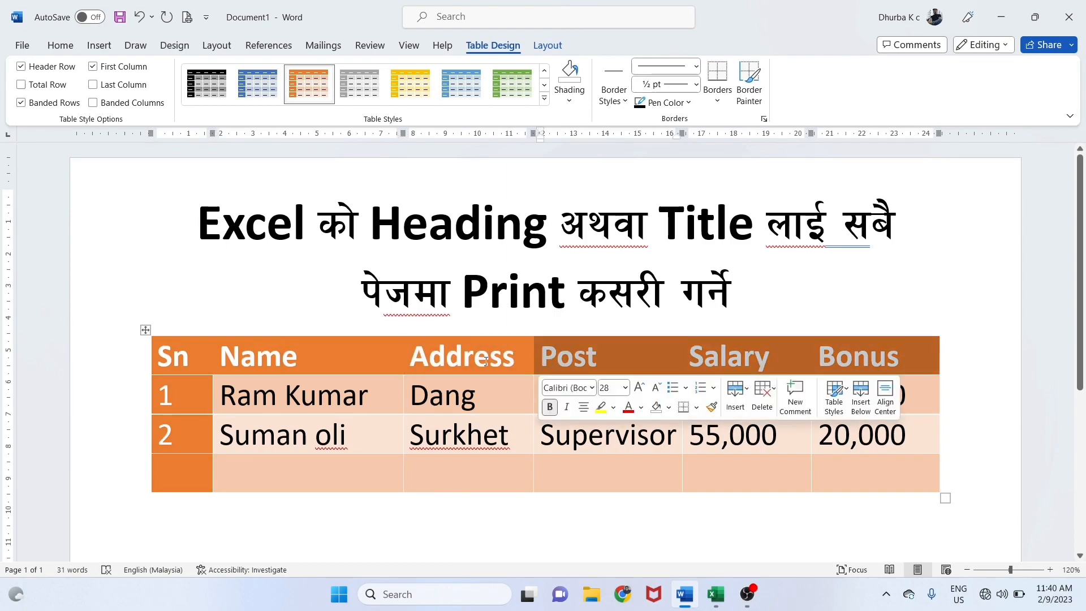
pyautogui.click(466, 362)
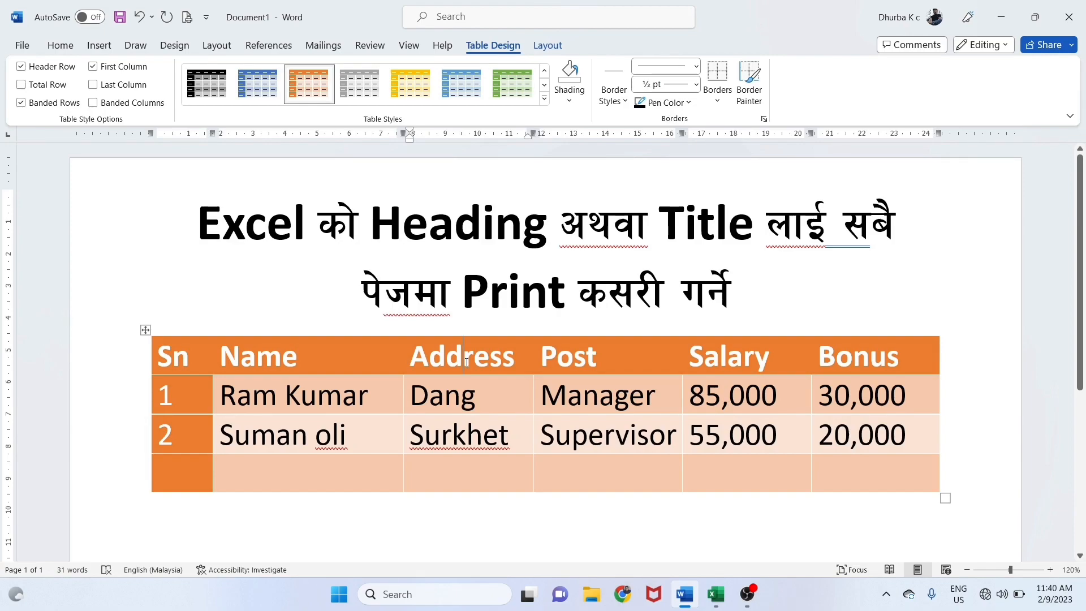
pyautogui.click(447, 362)
pyautogui.click(727, 503)
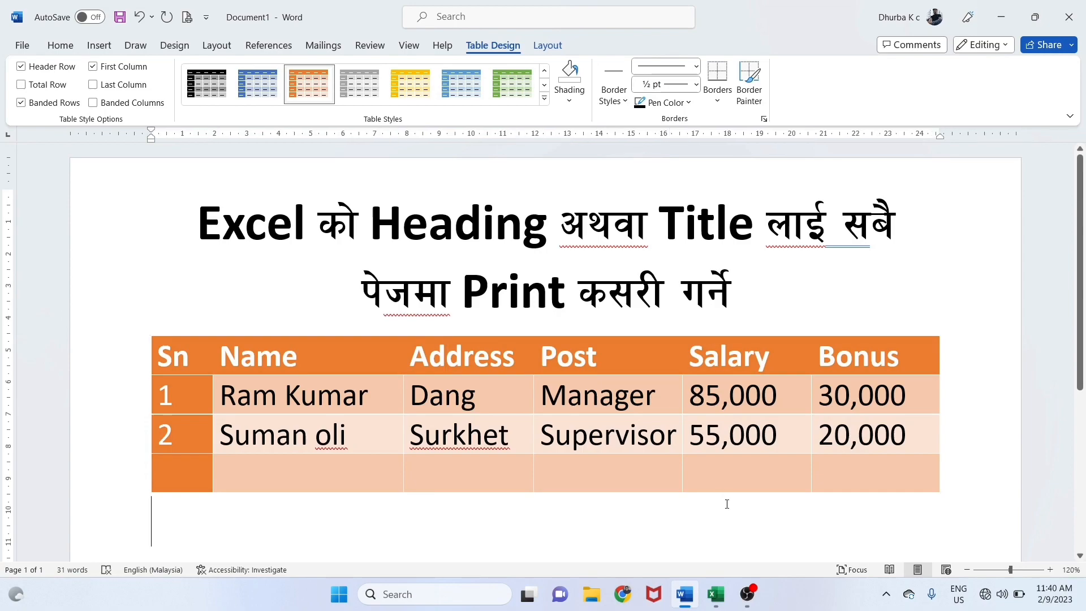
pyautogui.click(711, 474)
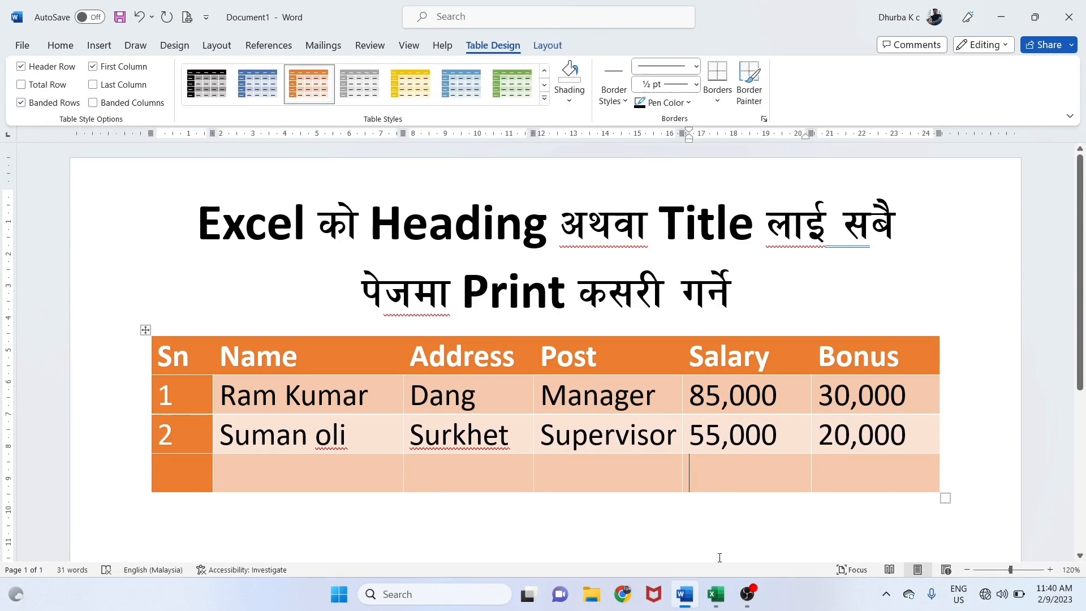
# Step: Switch to the Excel workbook, look through Sheet4's order table down to its Total row, and select header rows 2 to 4
pyautogui.click(717, 600)
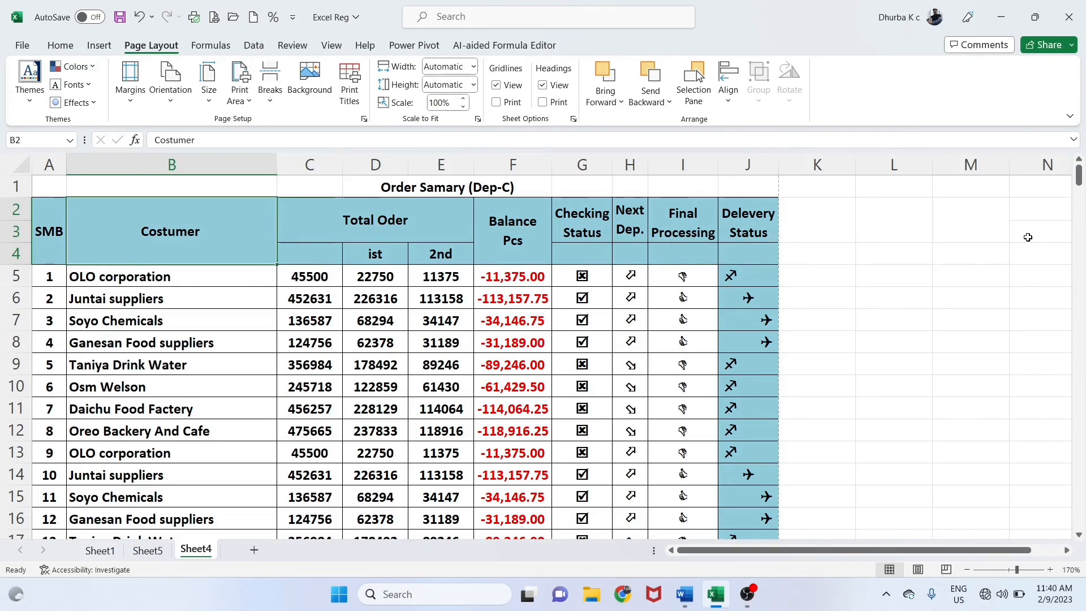
pyautogui.moveTo(1079, 184); pyautogui.dragTo(1079, 517)
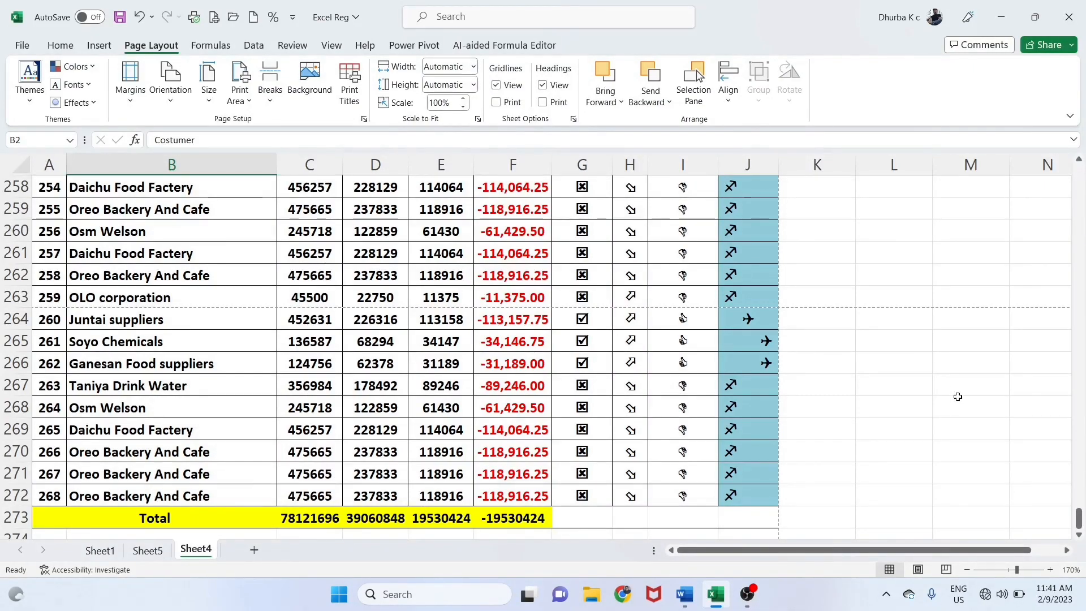
pyautogui.moveTo(1079, 524); pyautogui.dragTo(1077, 177)
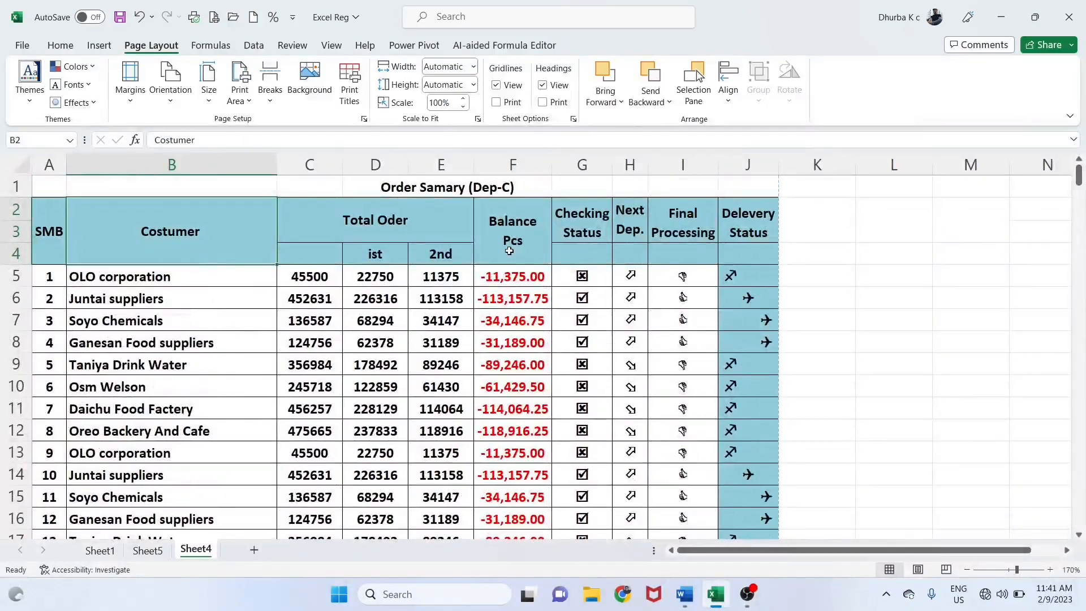
pyautogui.moveTo(15, 210); pyautogui.dragTo(16, 253)
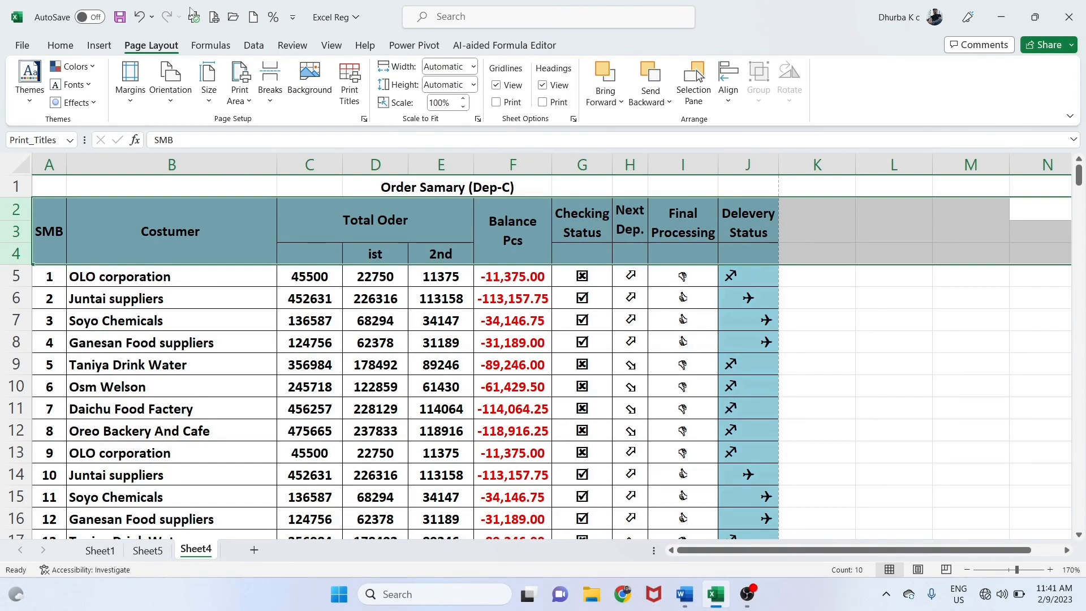
# Step: Preview the printout and check pages 1 to 3 for the table's header rows, and return to the worksheet
pyautogui.click(214, 18)
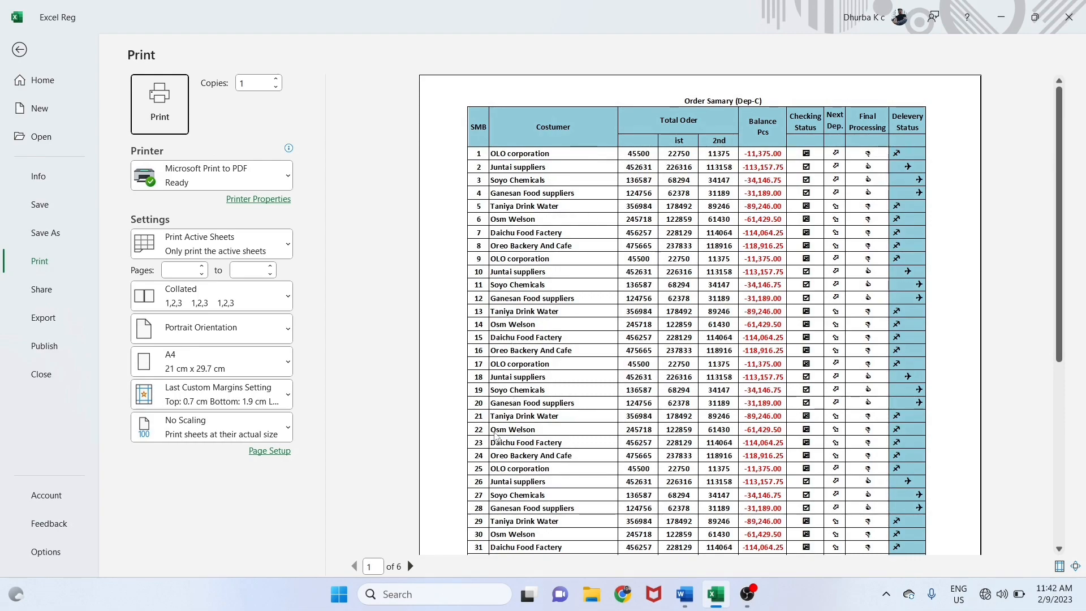
pyautogui.click(411, 566)
pyautogui.click(411, 566)
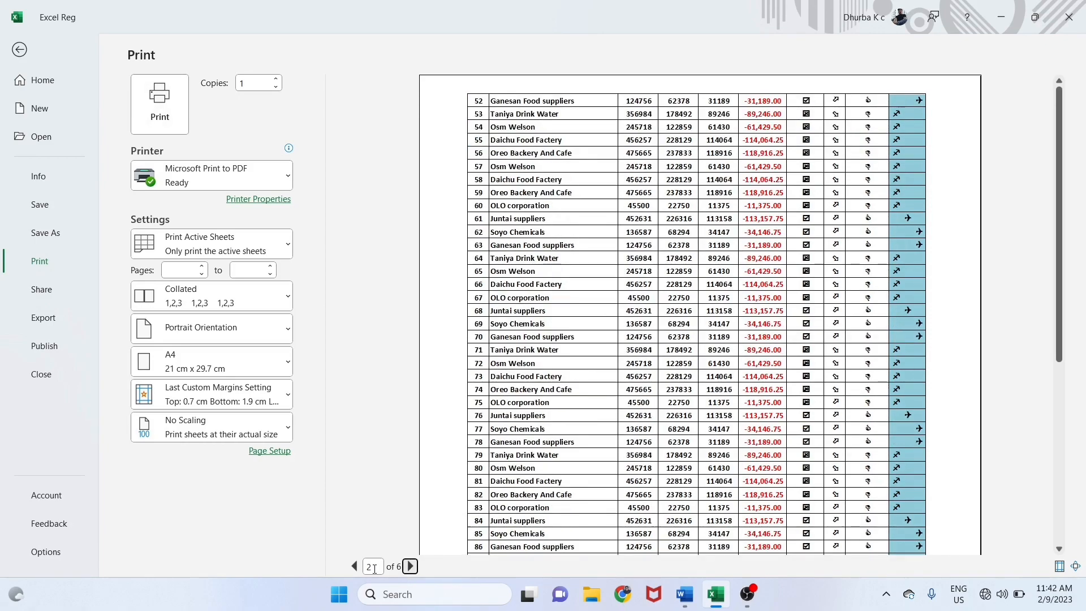
pyautogui.click(374, 566)
pyautogui.click(411, 566)
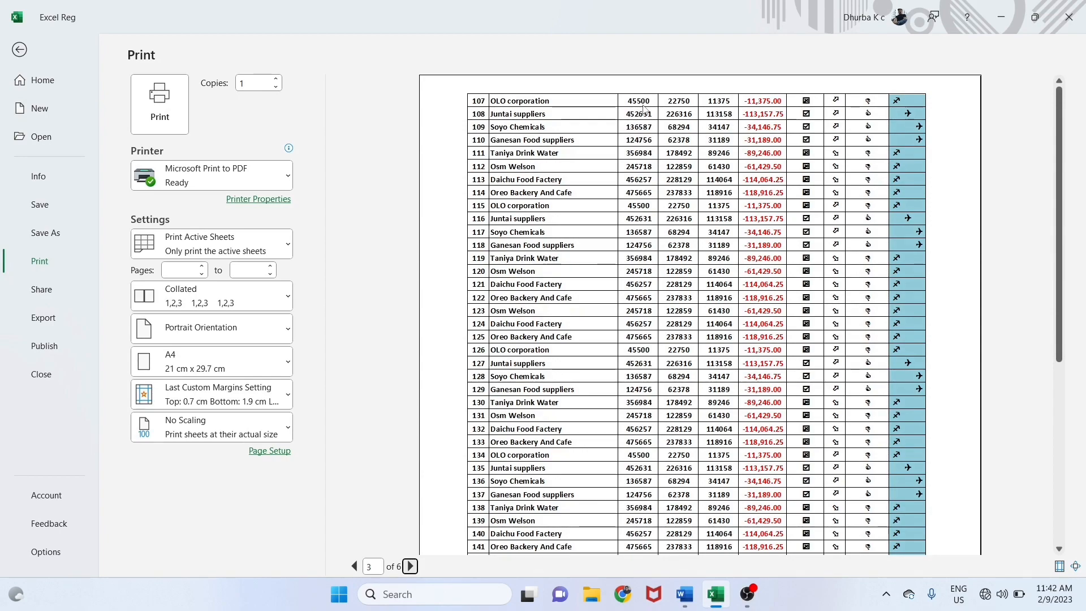
pyautogui.click(677, 111)
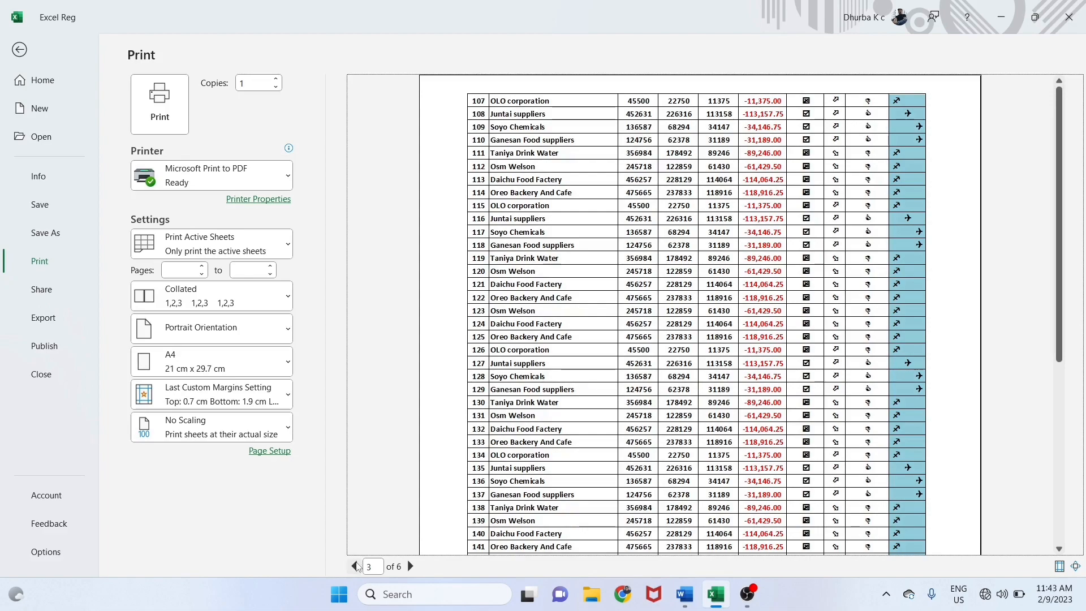
pyautogui.click(355, 566)
pyautogui.click(356, 566)
pyautogui.press('Tab')
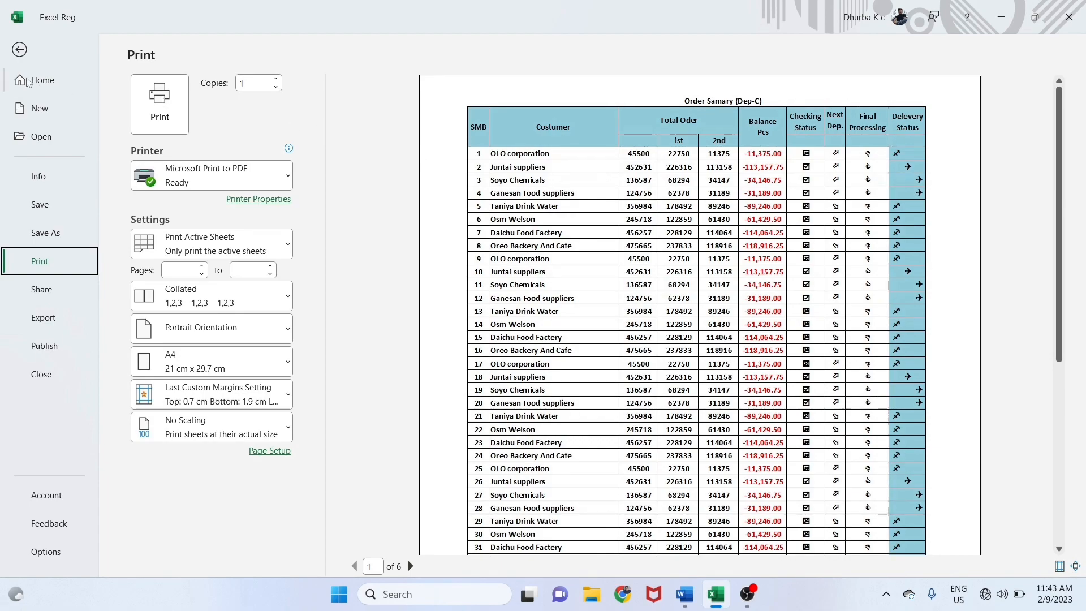
pyautogui.click(19, 51)
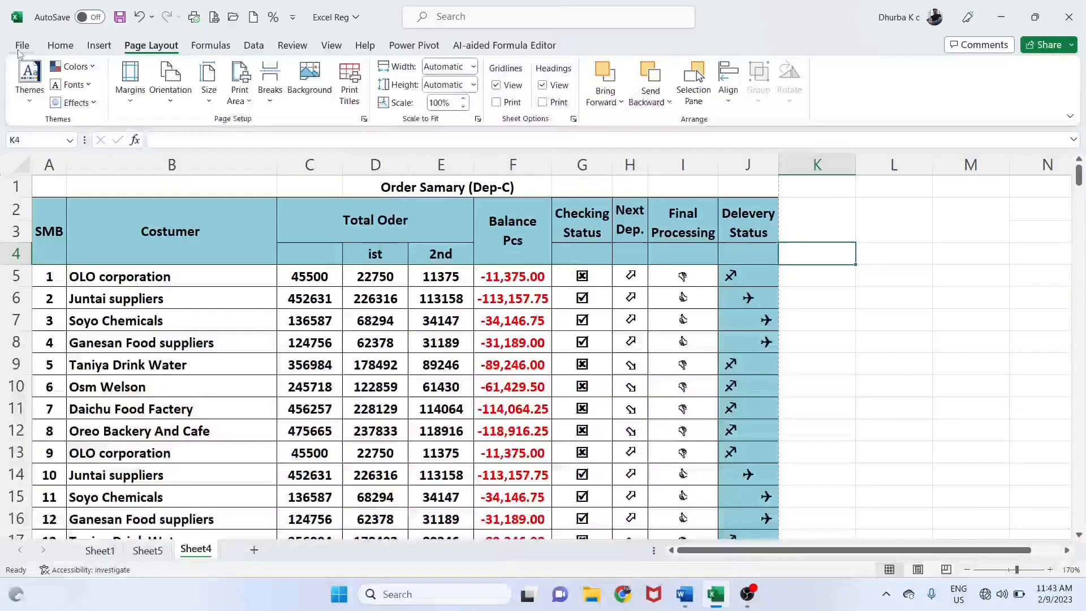
# Step: Set the print titles so that rows $2:$4 repeat at the top of every page, and open the print preview
pyautogui.click(61, 45)
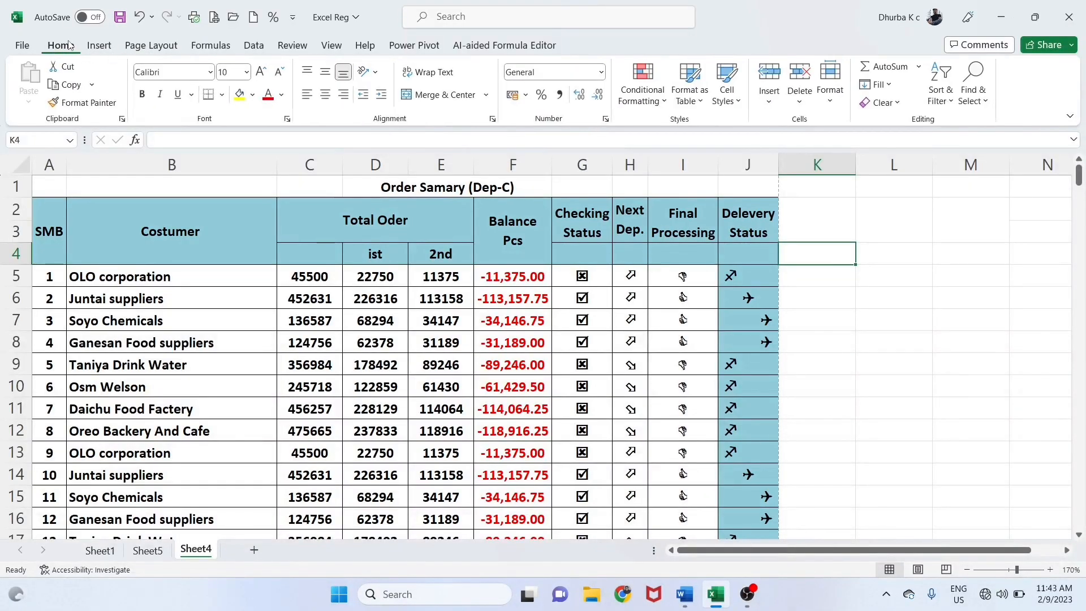
pyautogui.click(153, 48)
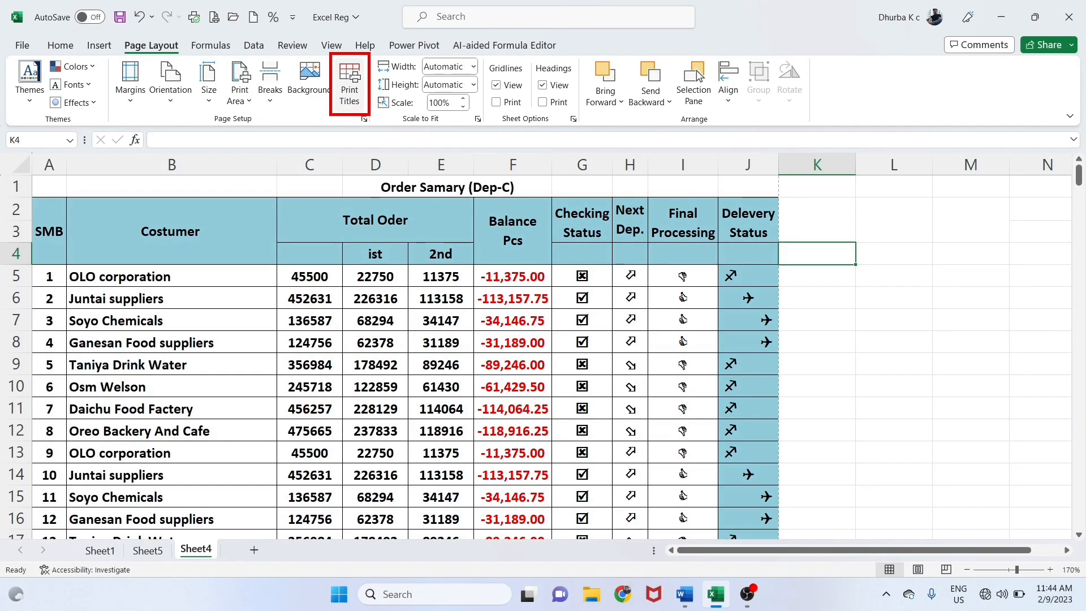
pyautogui.click(354, 97)
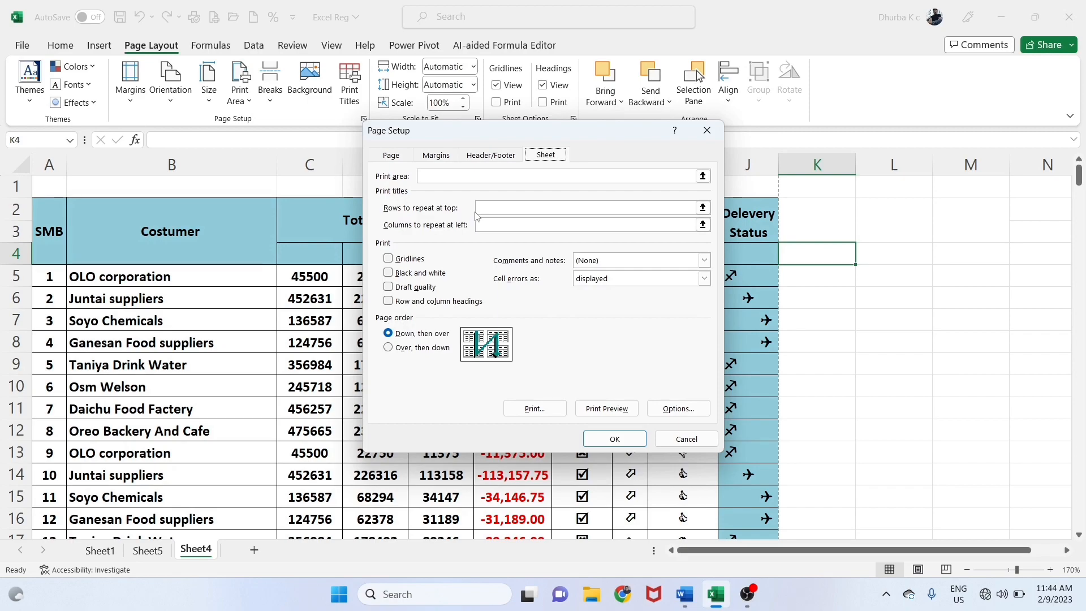
pyautogui.click(492, 209)
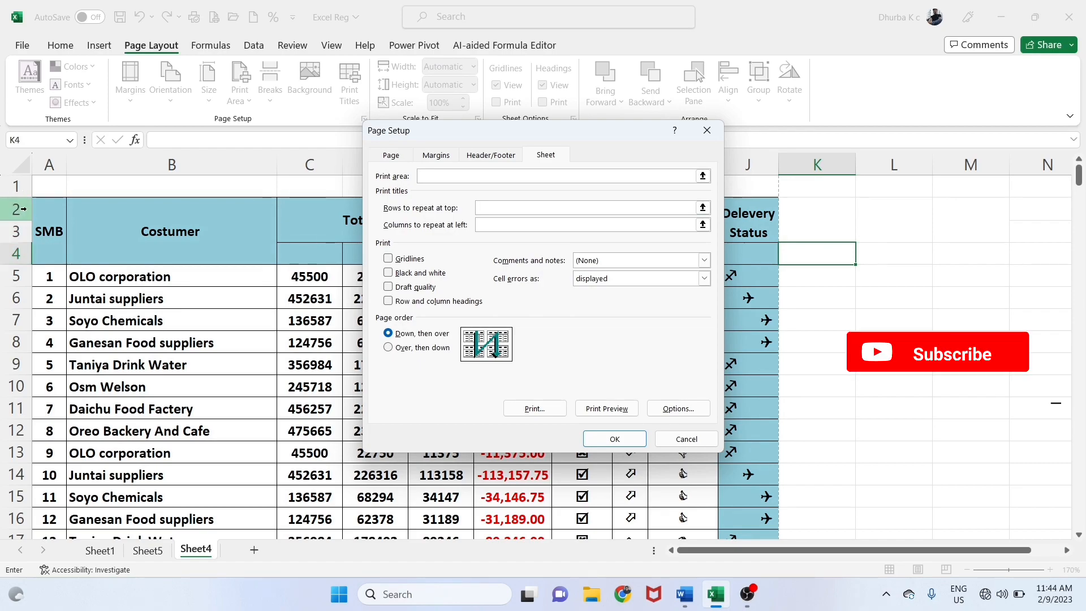
pyautogui.moveTo(16, 211); pyautogui.dragTo(16, 253)
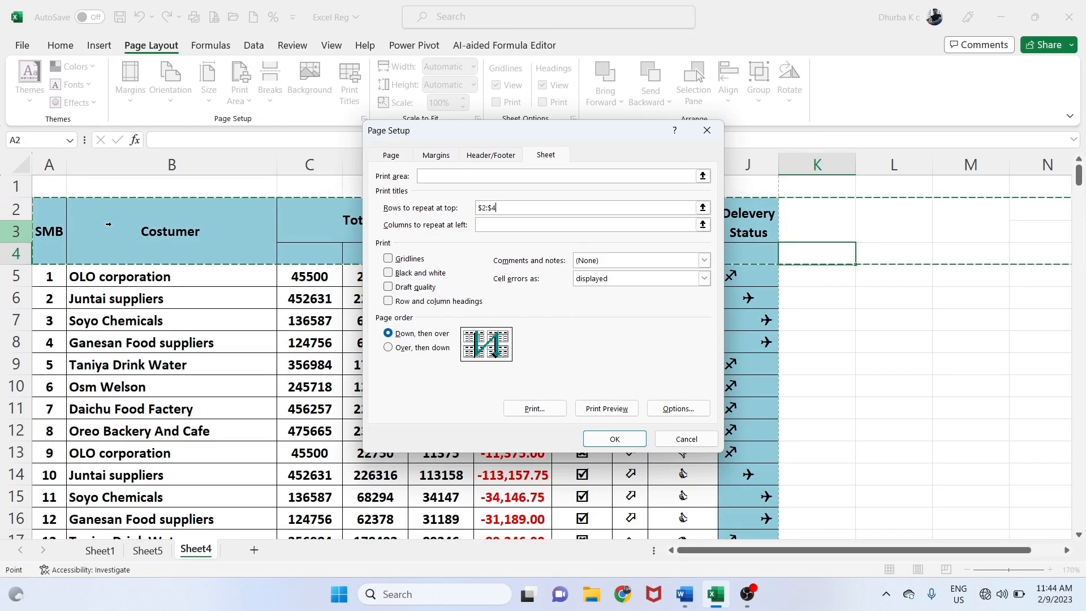
pyautogui.click(504, 207)
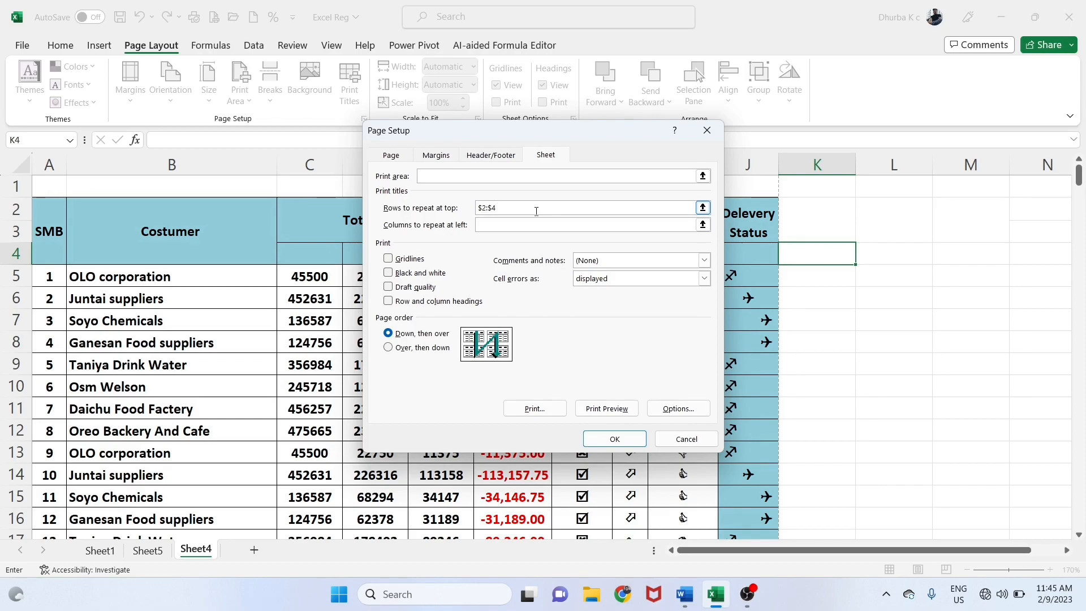
pyautogui.click(595, 417)
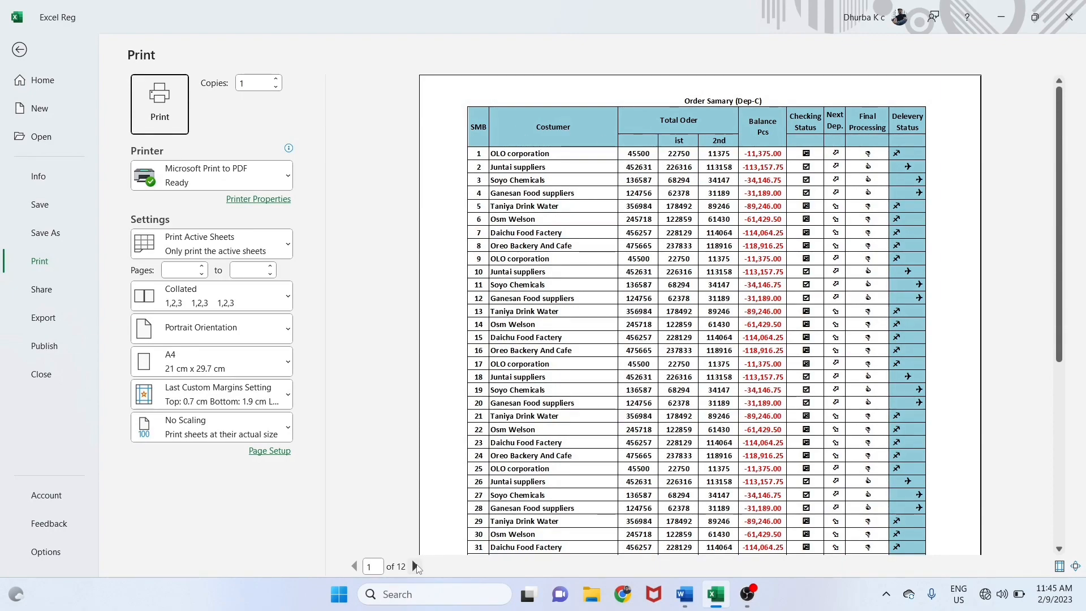
# Step: Check the previewed pages 2 to 4 for the repeated header rows, and return to the worksheet
pyautogui.click(416, 566)
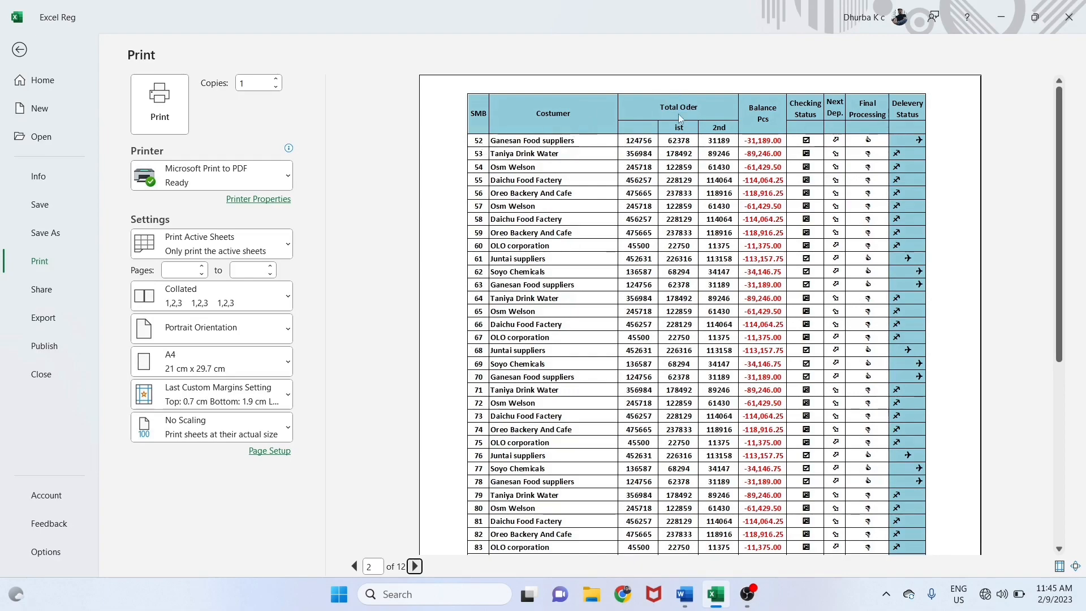
pyautogui.click(415, 566)
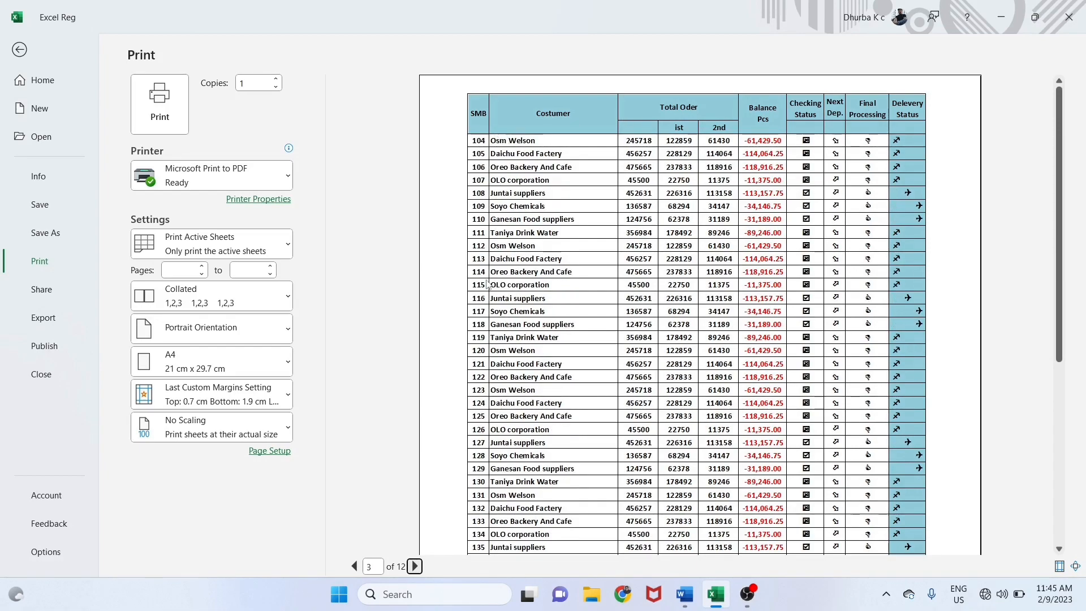
pyautogui.click(415, 566)
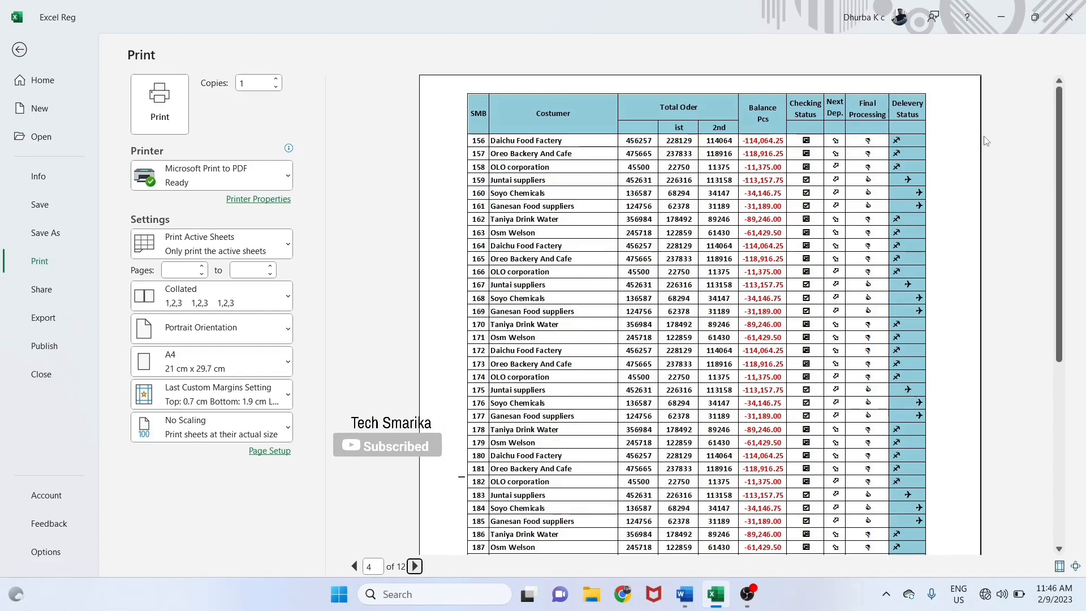
pyautogui.moveTo(1060, 152); pyautogui.dragTo(1031, 347)
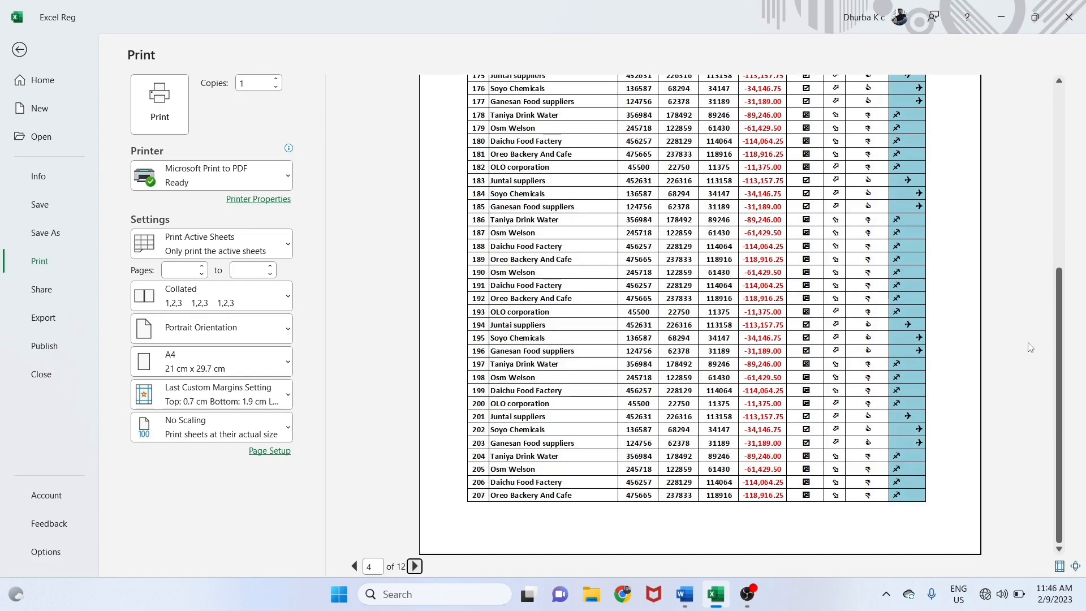
pyautogui.click(1061, 234)
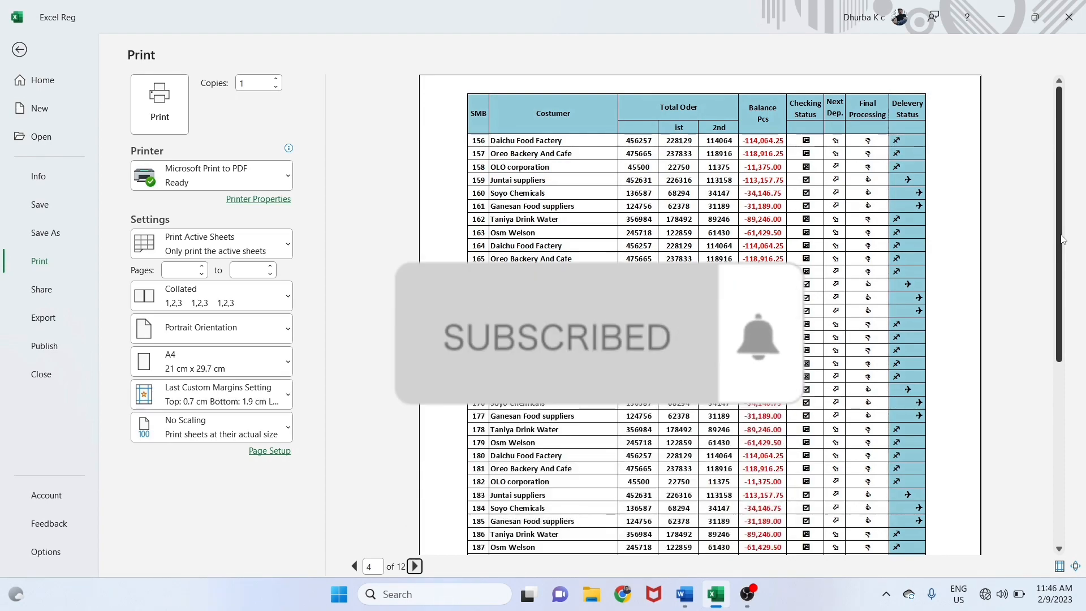
pyautogui.click(19, 50)
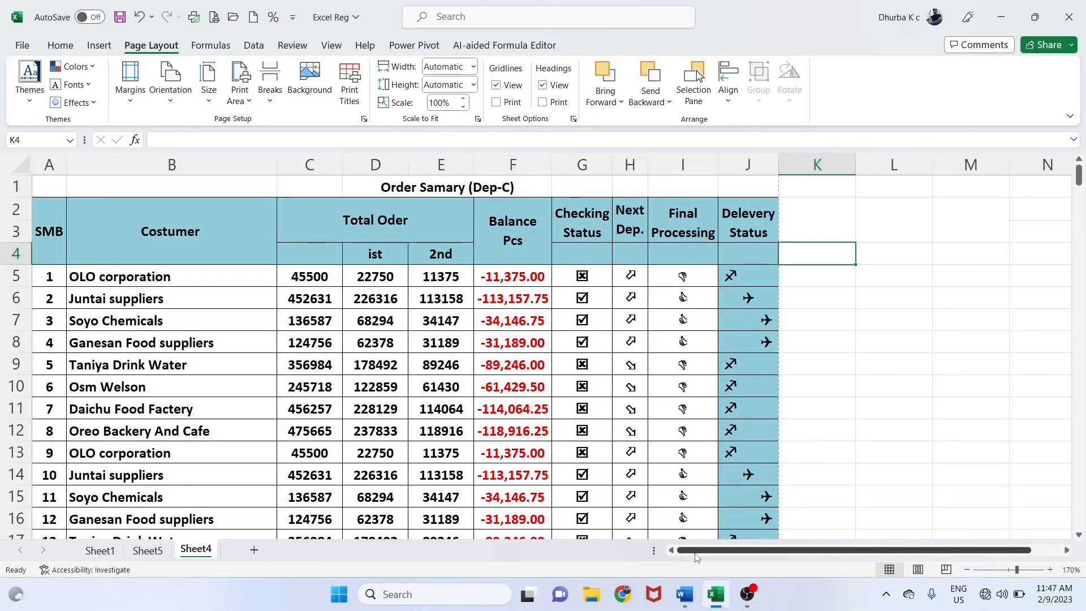
pyautogui.moveTo(696, 554)
pyautogui.mouseDown()
pyautogui.moveTo(810, 558)
pyautogui.moveTo(699, 569)
pyautogui.mouseUp()
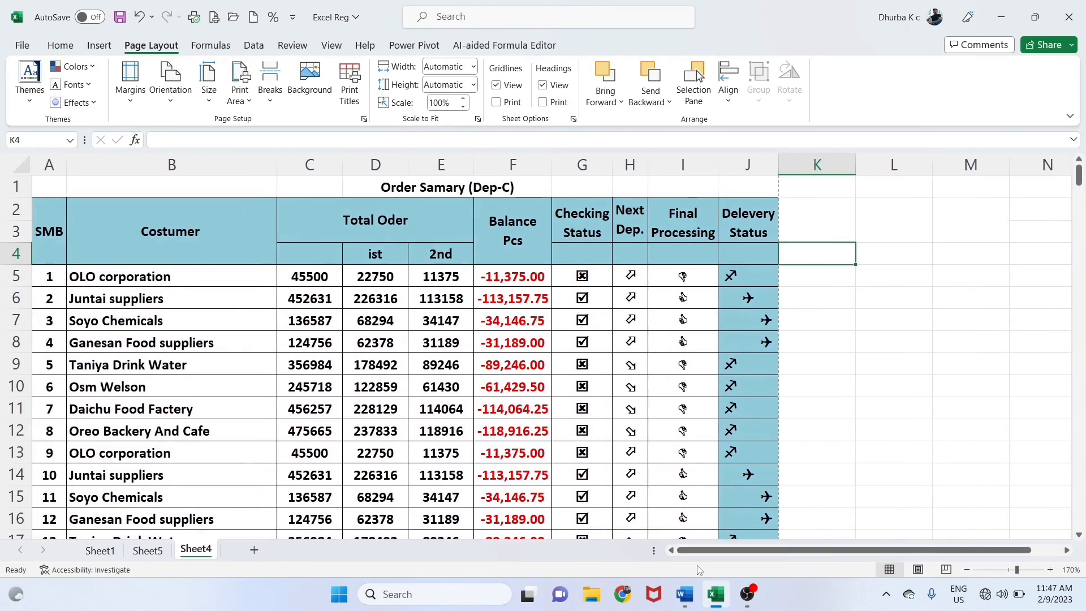